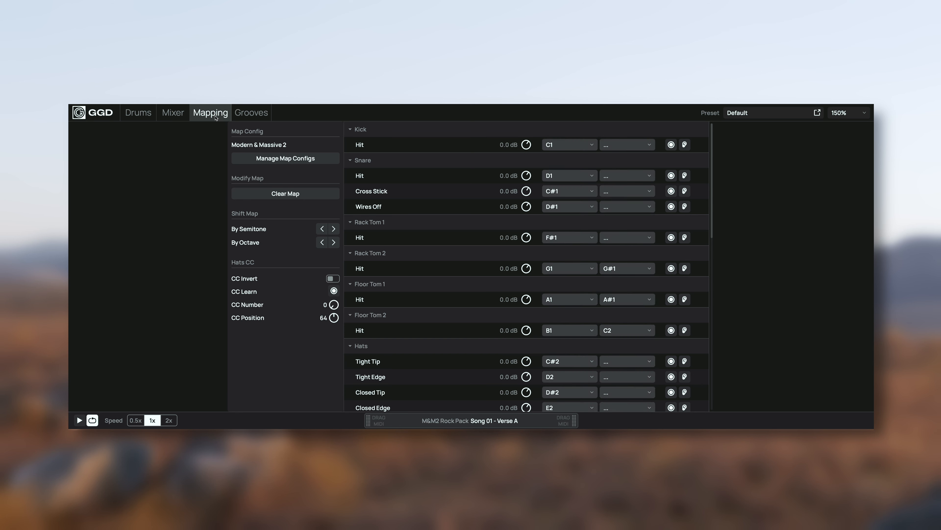
Step: Set the first MIDI note of the kick hit to C#1
{"action": "left_click", "coordinate": [572, 145]}
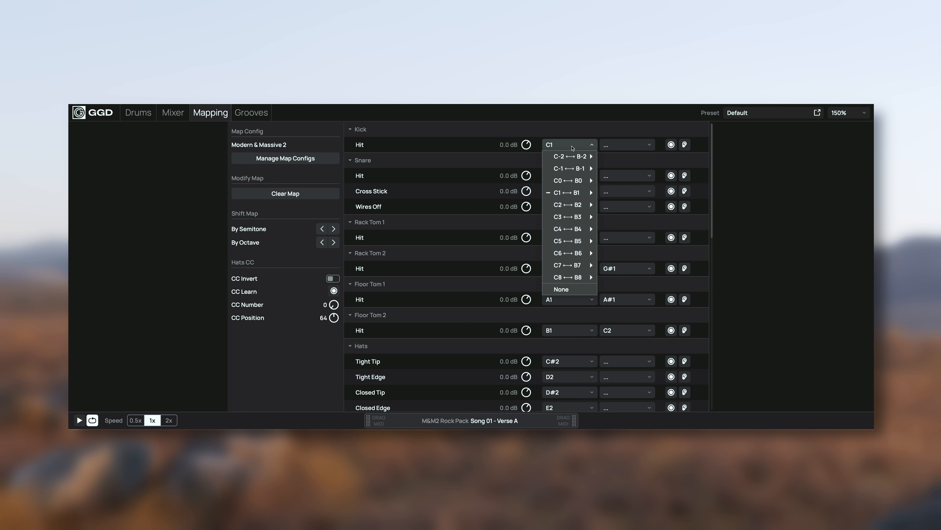
{"action": "mouse_move", "coordinate": [572, 193]}
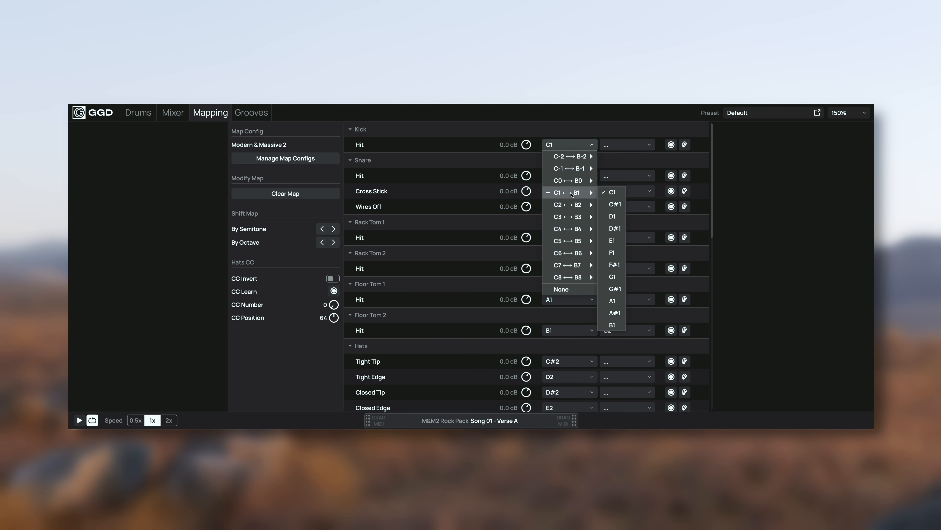
{"action": "left_click", "coordinate": [609, 204]}
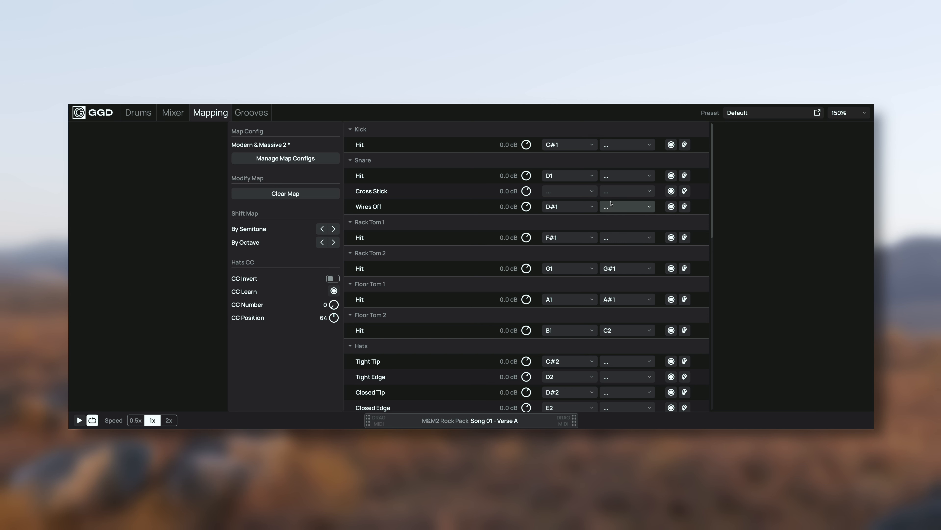
Step: Assign D1 as the kick hit's second MIDI note, and clear that second note again
{"action": "left_click", "coordinate": [646, 147]}
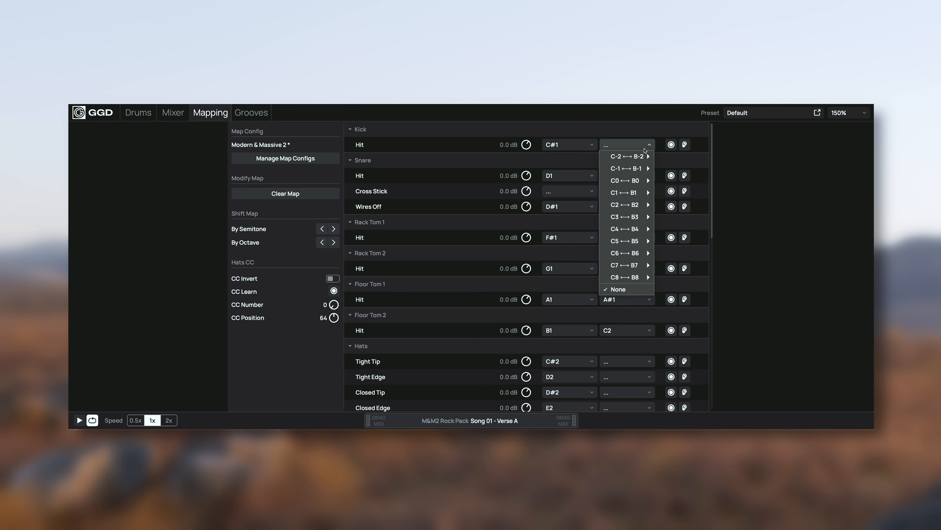
{"action": "mouse_move", "coordinate": [637, 192]}
{"action": "left_click", "coordinate": [665, 198]}
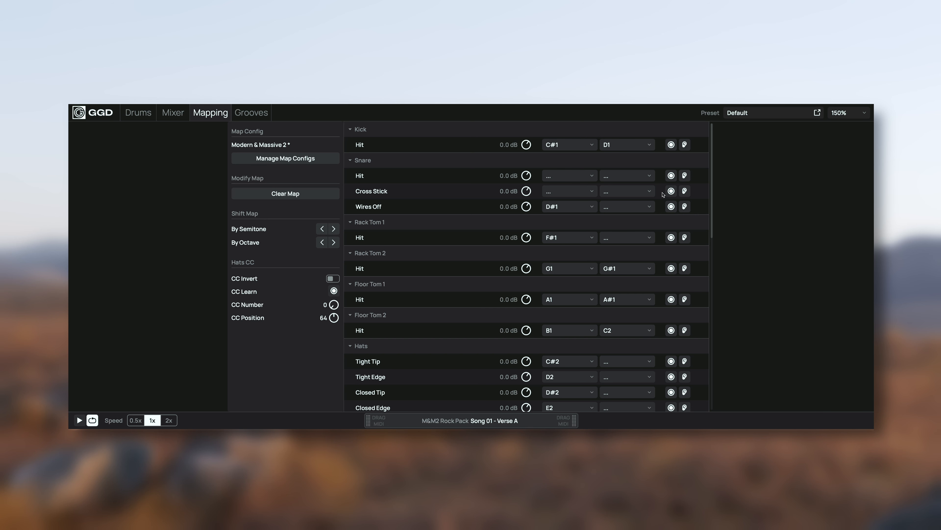
{"action": "left_click", "coordinate": [640, 146]}
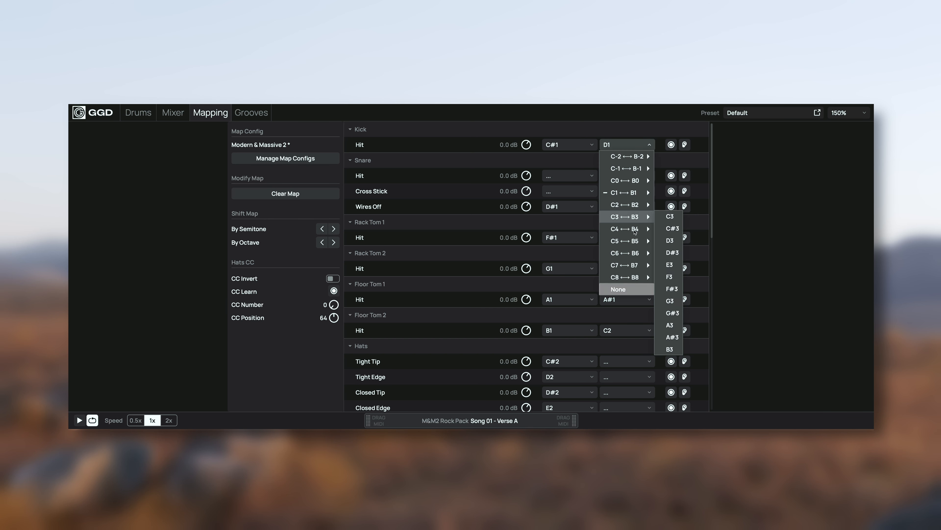
{"action": "left_click", "coordinate": [627, 289]}
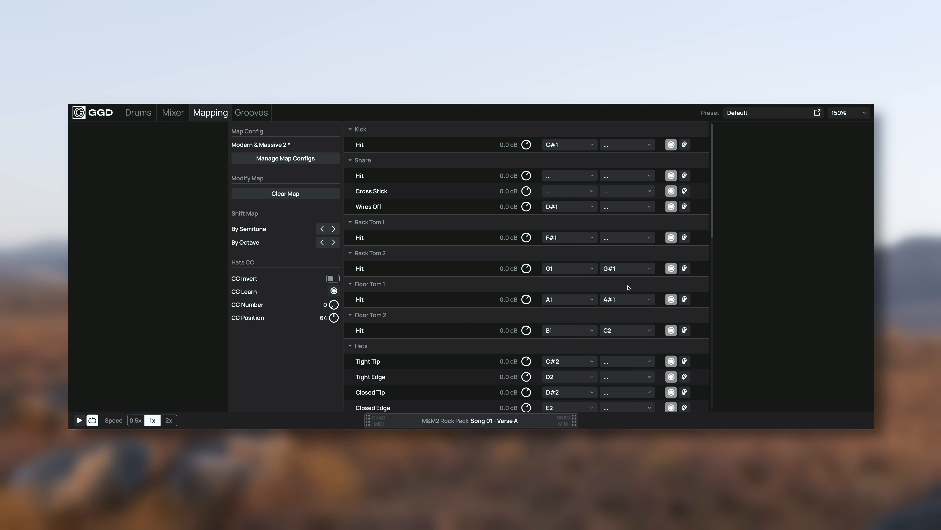
Step: Use MIDI learn to map the snare hit to D1 and audition the sound
{"action": "left_click", "coordinate": [670, 177]}
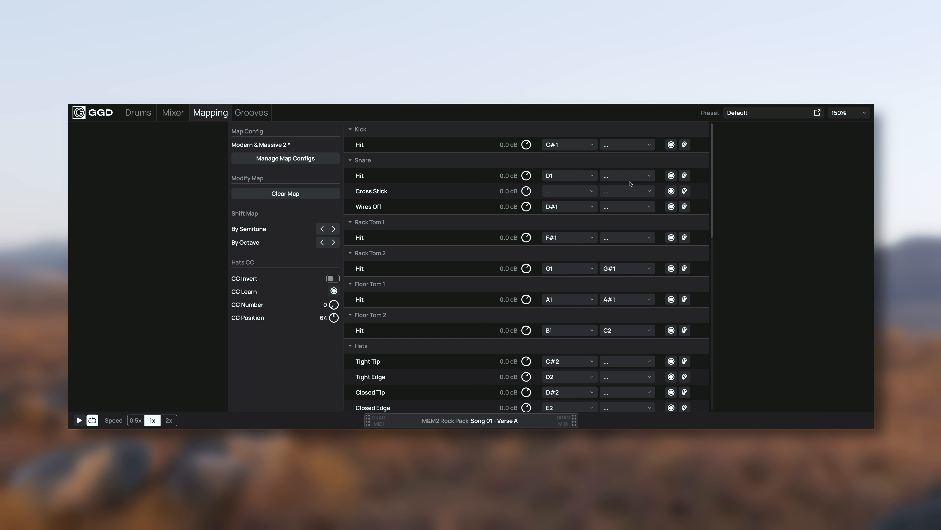
{"action": "left_click", "coordinate": [684, 176]}
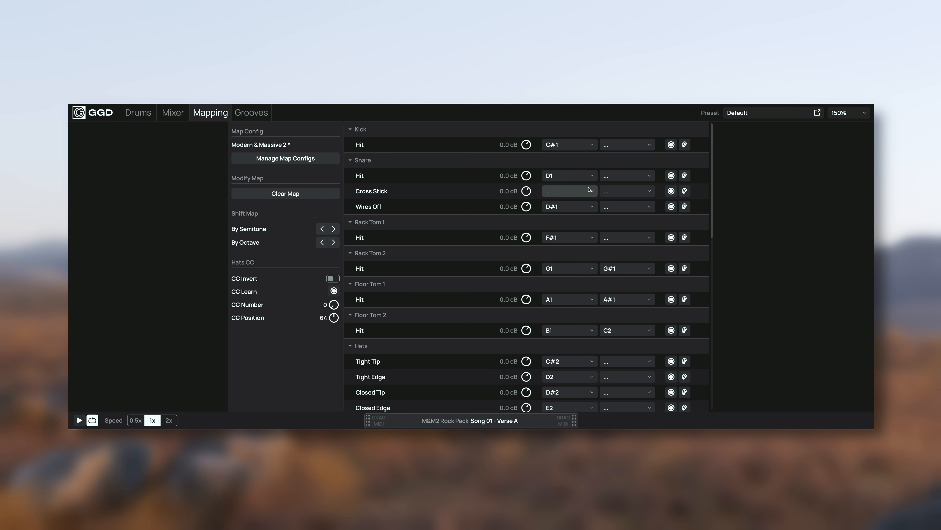
Step: Try the snare hit's volume at 6.0 dB and -3.0 dB, and reset it to its default
{"action": "scroll", "coordinate": [524, 180], "scroll_direction": "up", "scroll_amount": 2}
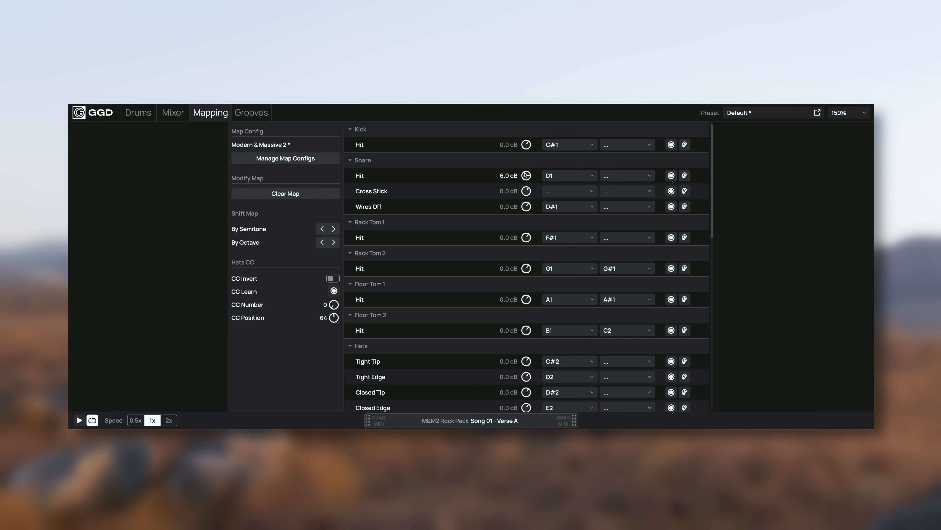
{"action": "scroll", "coordinate": [525, 181], "scroll_direction": "down", "scroll_amount": 5}
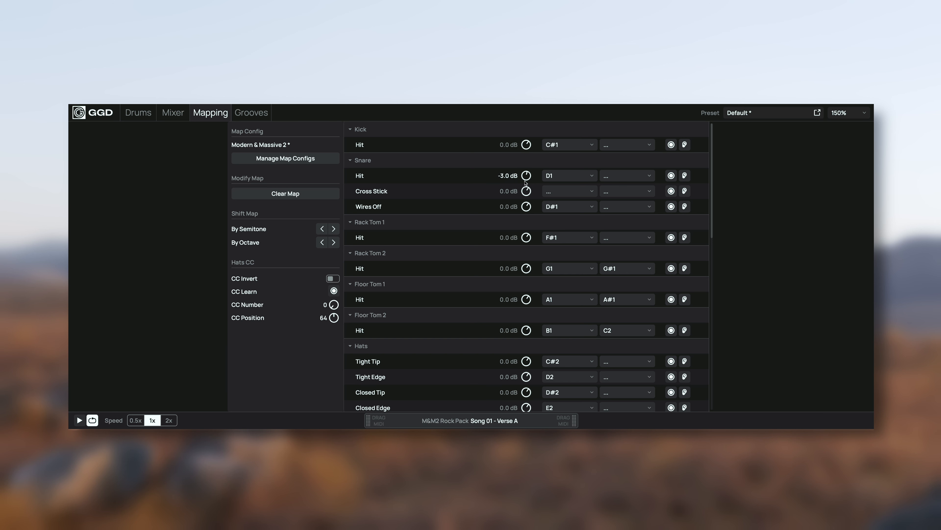
{"action": "double_click", "coordinate": [526, 179]}
Step: Try shifting the whole map up and back down by a semitone, and up by an octave
{"action": "left_click", "coordinate": [333, 229]}
{"action": "left_click", "coordinate": [322, 228]}
{"action": "left_click", "coordinate": [334, 242]}
Step: Clear all note assignments from the current map and confirm the clearing
{"action": "left_click", "coordinate": [295, 194]}
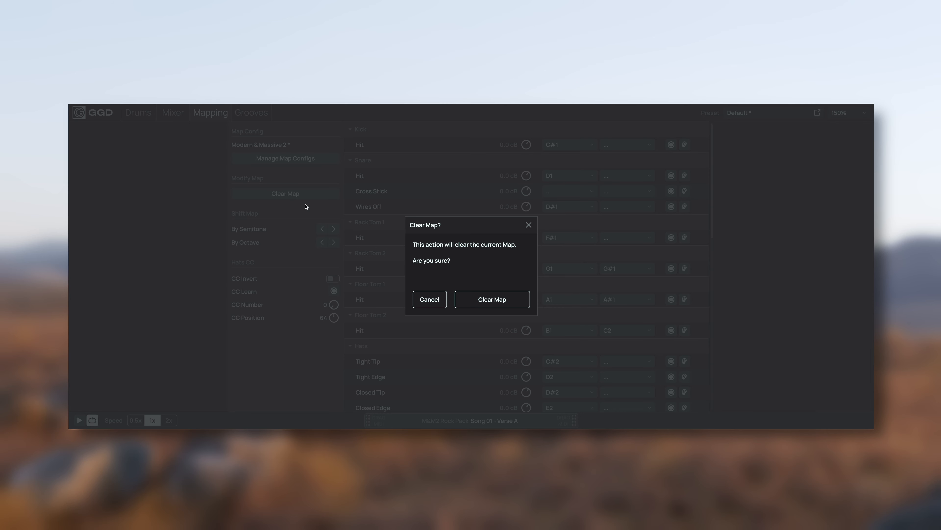
{"action": "left_click", "coordinate": [518, 306]}
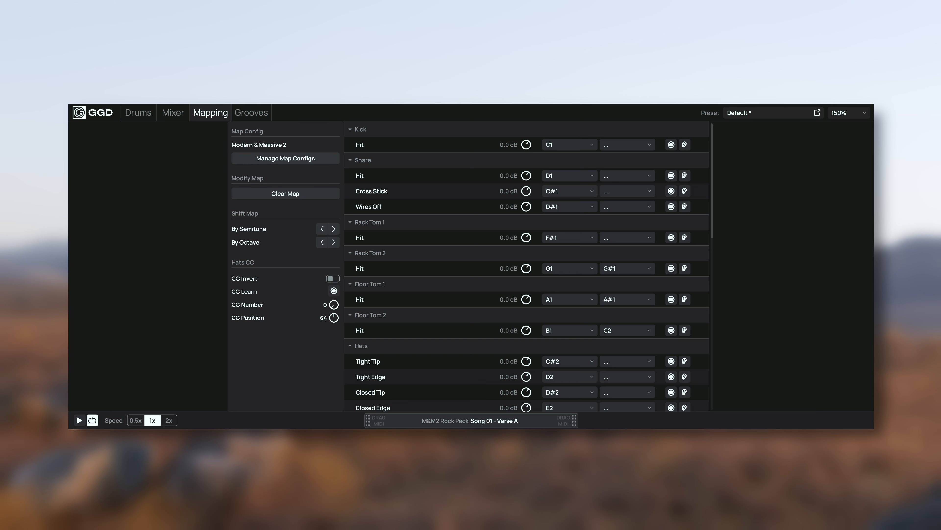
Step: Look through the available factory, third-party software and third-party hardware map configs
{"action": "left_click", "coordinate": [298, 163]}
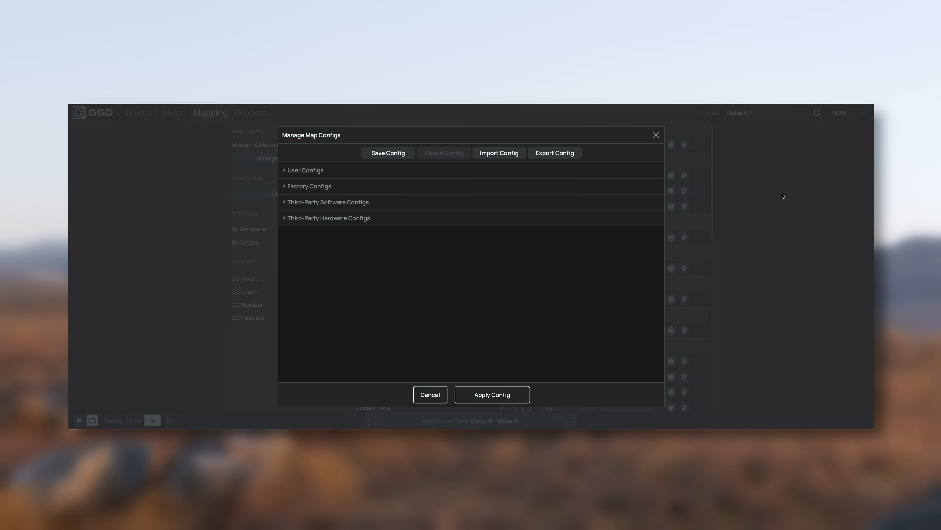
{"action": "left_click", "coordinate": [292, 186]}
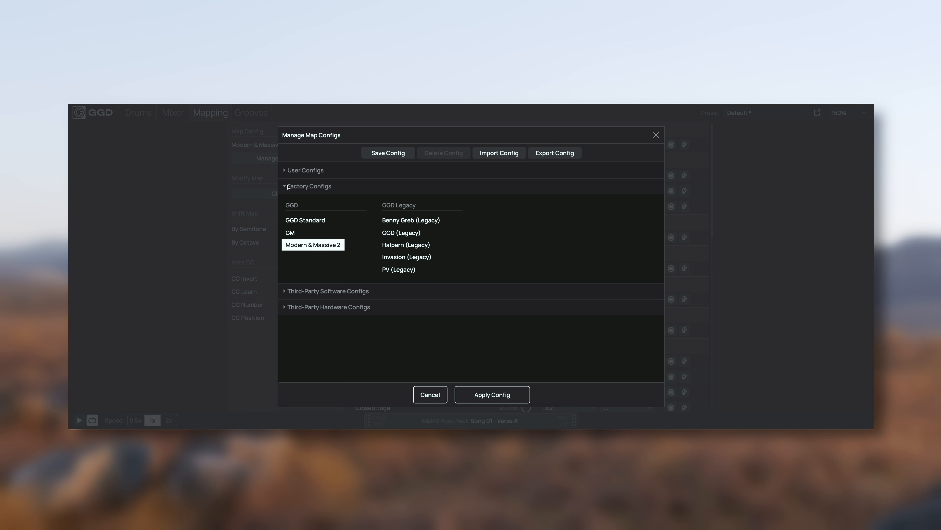
{"action": "left_click", "coordinate": [289, 188]}
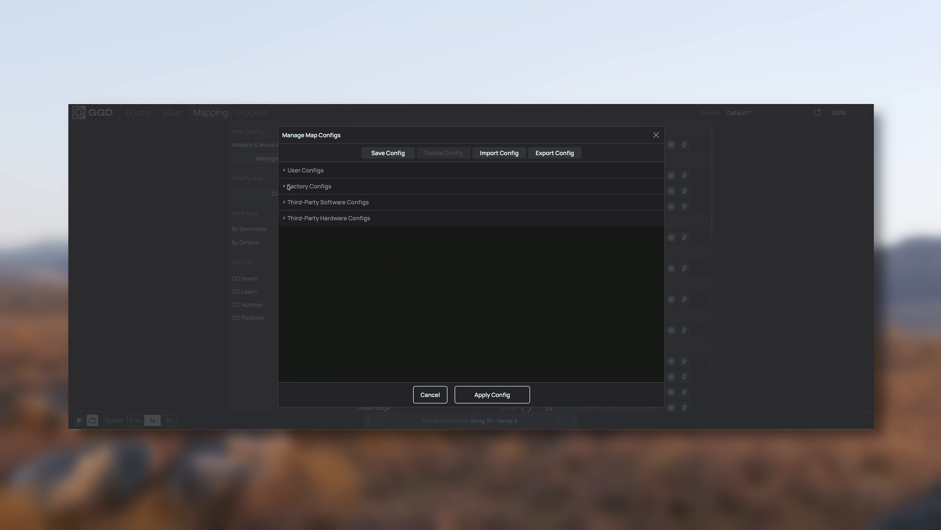
{"action": "left_click", "coordinate": [286, 205]}
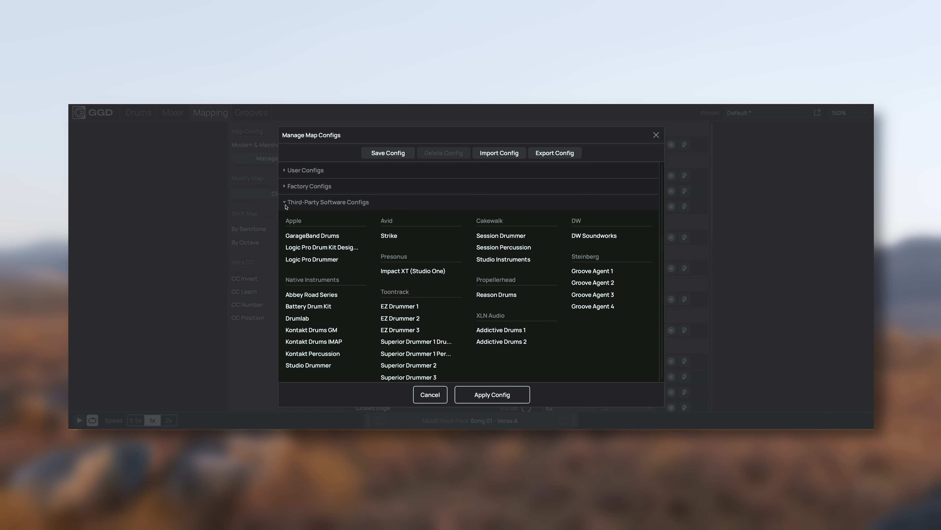
{"action": "scroll", "coordinate": [288, 213], "scroll_direction": "down", "scroll_amount": 1}
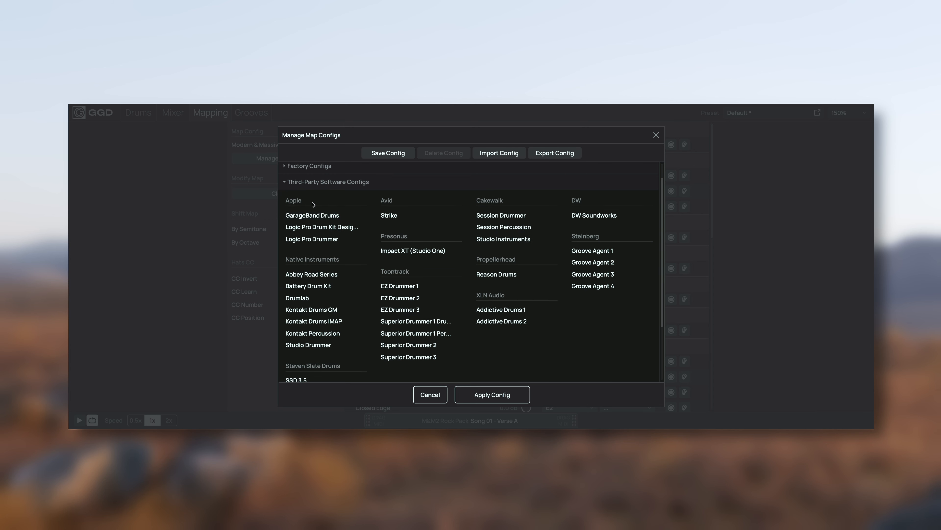
{"action": "left_click", "coordinate": [323, 182]}
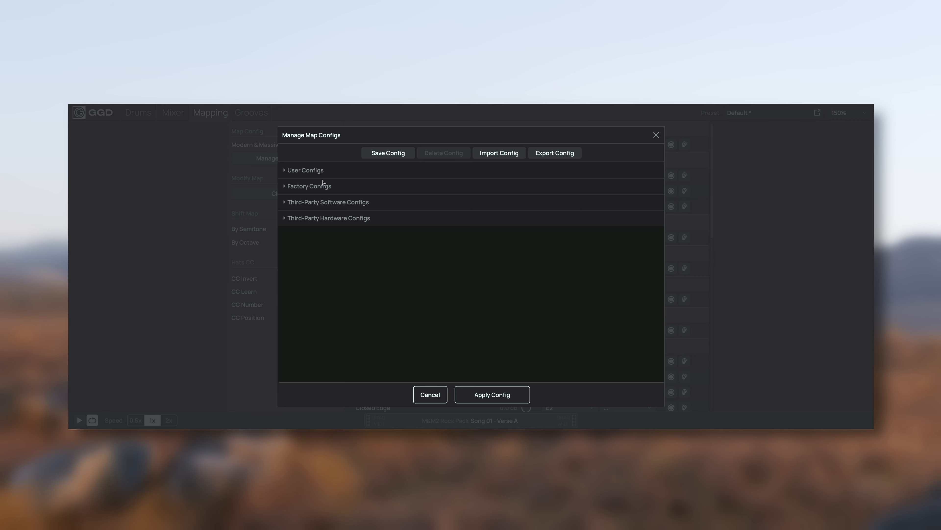
{"action": "left_click", "coordinate": [317, 219]}
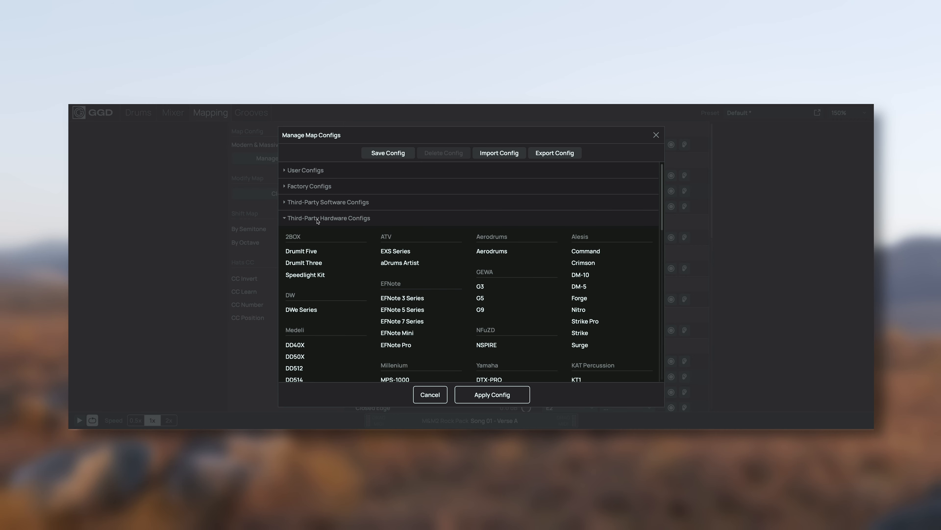
{"action": "scroll", "coordinate": [368, 298], "scroll_direction": "down", "scroll_amount": 4}
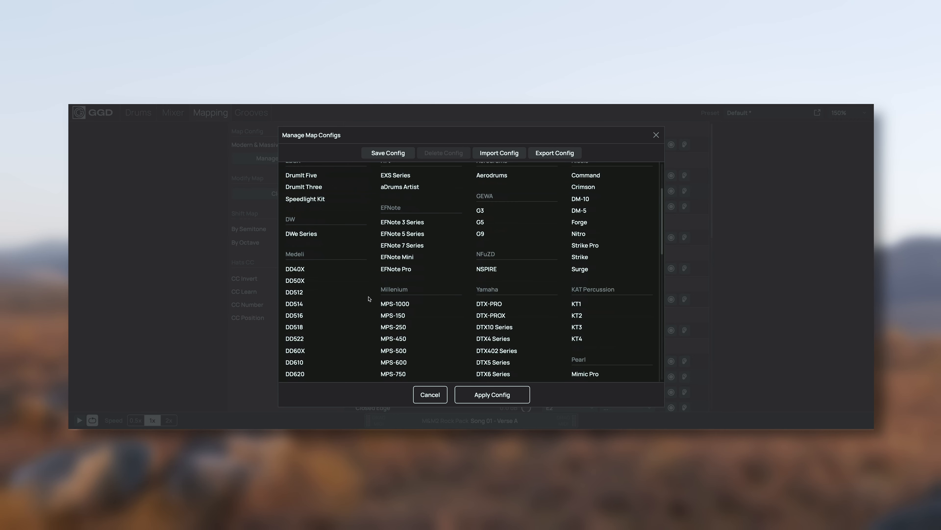
{"action": "scroll", "coordinate": [369, 299], "scroll_direction": "up", "scroll_amount": 4}
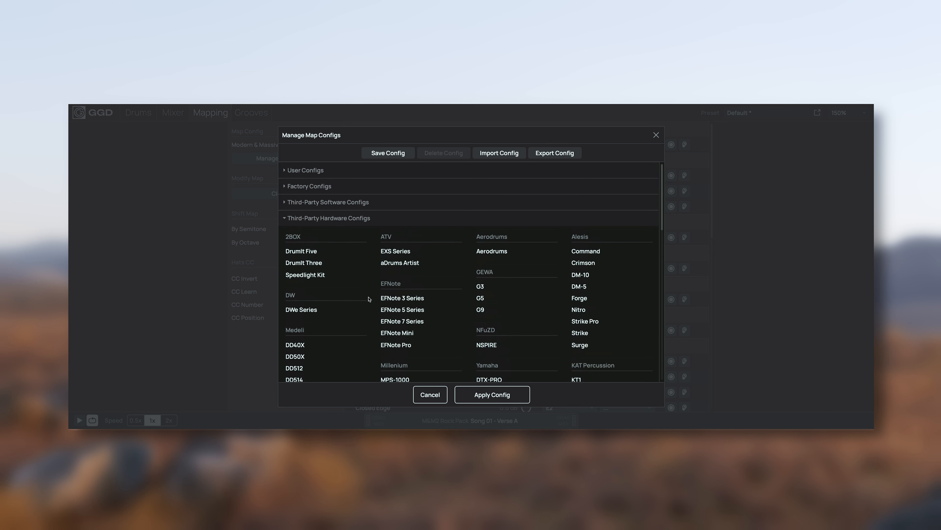
{"action": "left_click", "coordinate": [324, 217]}
Step: Choose the GM map from the factory configs and apply it
{"action": "left_click", "coordinate": [313, 189]}
{"action": "left_click", "coordinate": [309, 223]}
{"action": "left_click", "coordinate": [295, 233]}
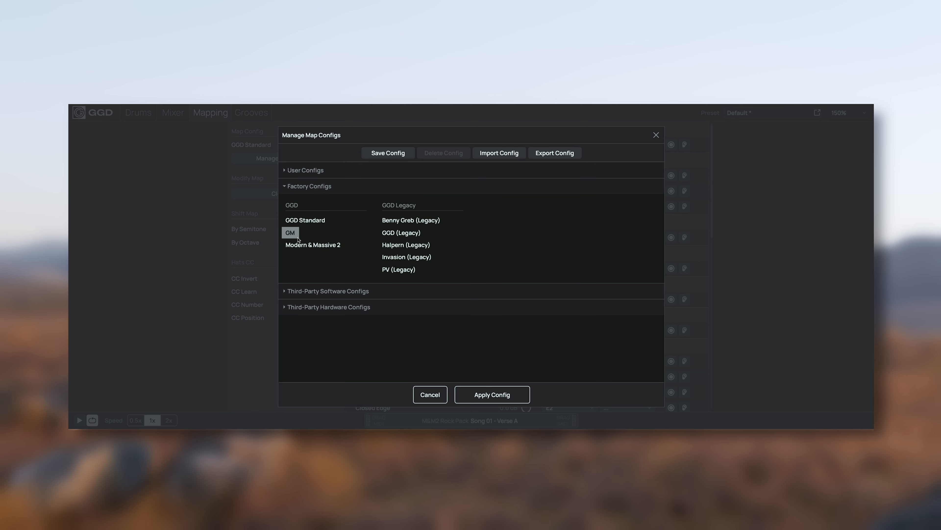
{"action": "left_click", "coordinate": [496, 392]}
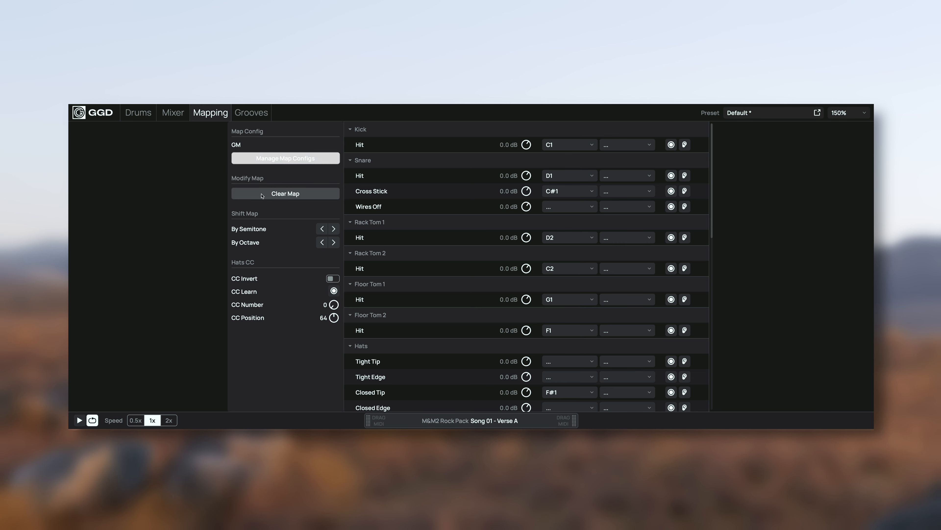
Step: Save the current map as a user config named Altered and load it from the user configs
{"action": "left_click", "coordinate": [296, 162]}
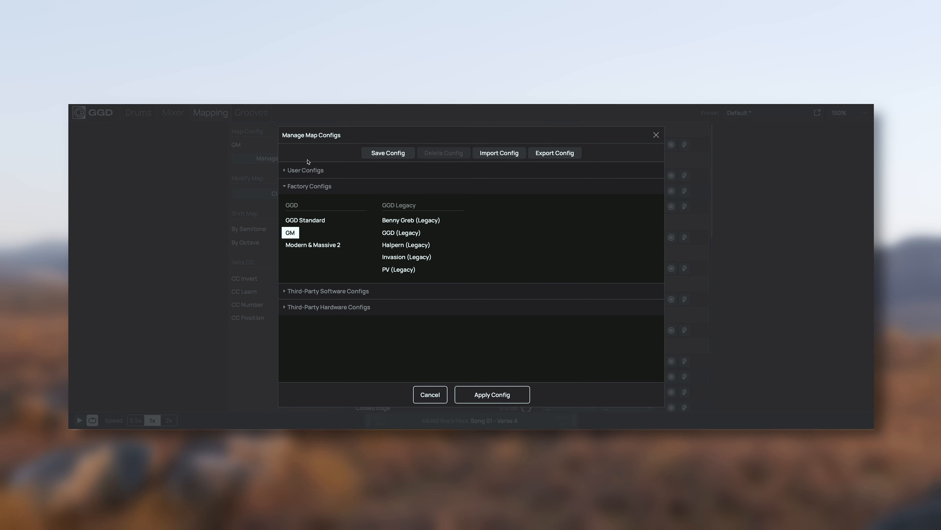
{"action": "left_click", "coordinate": [389, 153]}
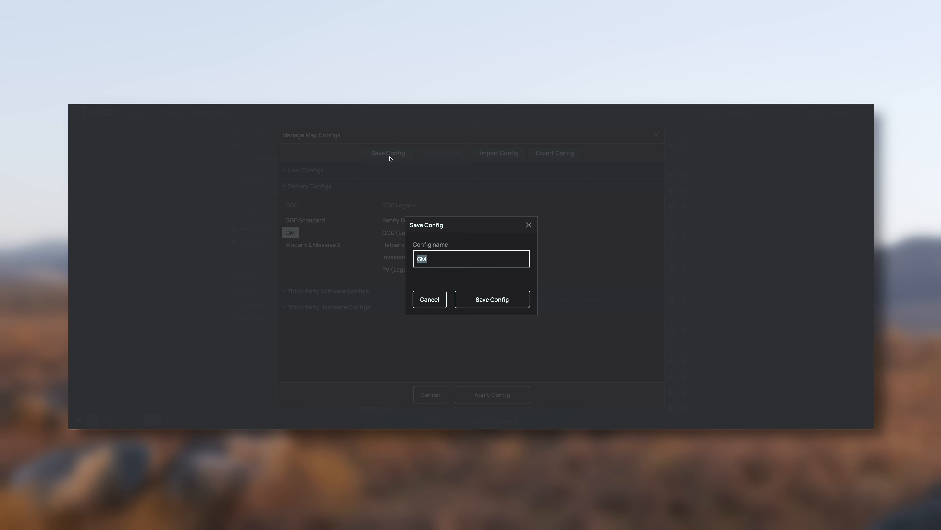
{"action": "type", "text": "Altered"}
{"action": "left_click", "coordinate": [493, 300]}
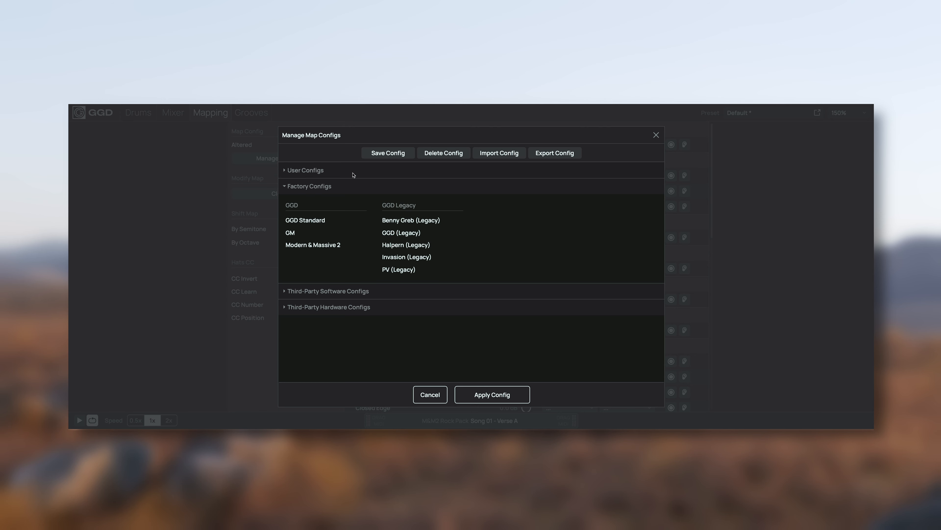
{"action": "left_click", "coordinate": [354, 173]}
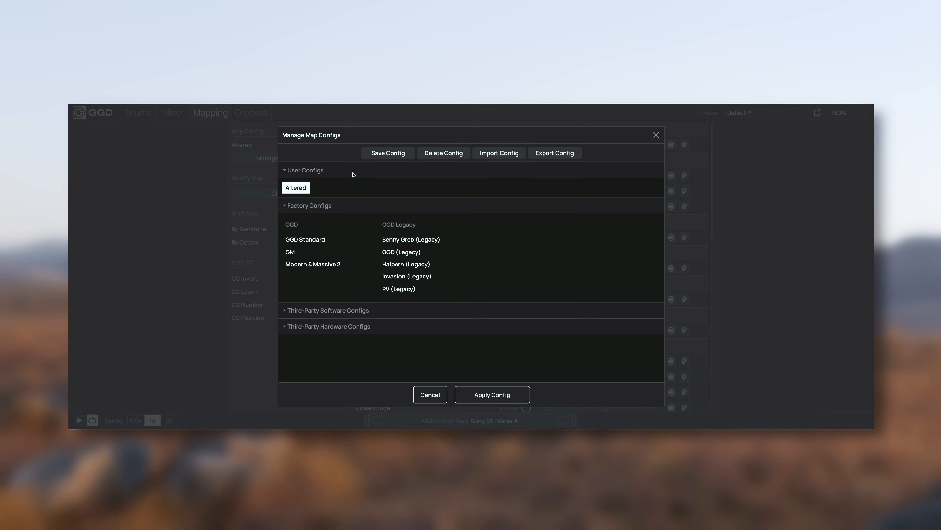
{"action": "double_click", "coordinate": [305, 190]}
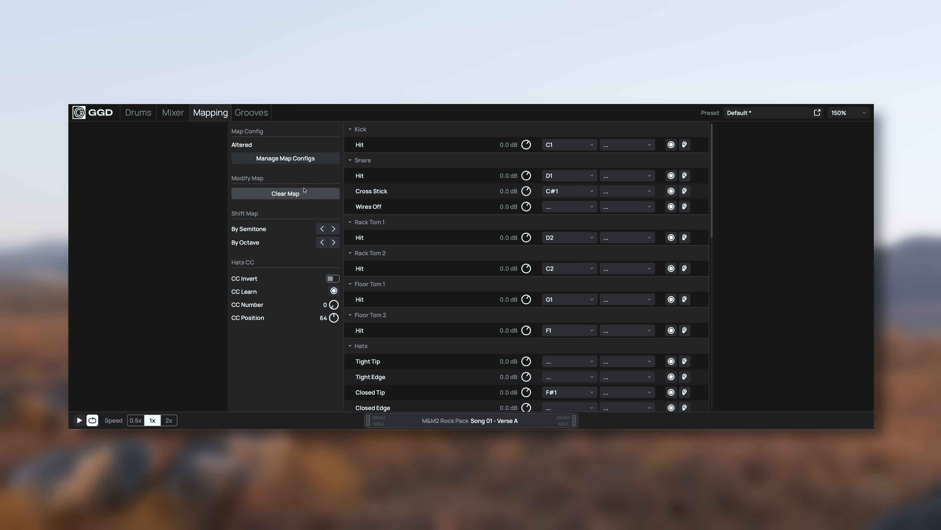
Step: Import Custom Map.preset from the M&M2 Mapping folder as user config Custom Map, and apply it
{"action": "left_click", "coordinate": [325, 163]}
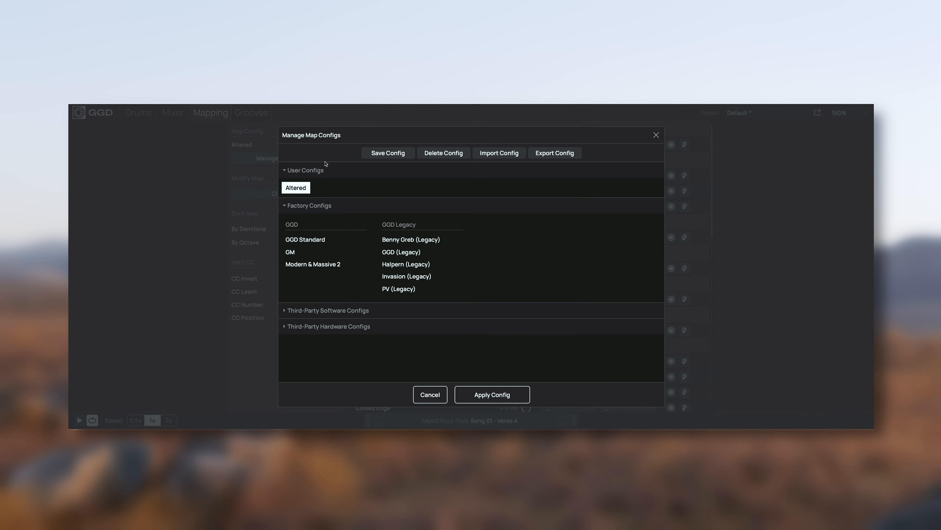
{"action": "left_click", "coordinate": [518, 154]}
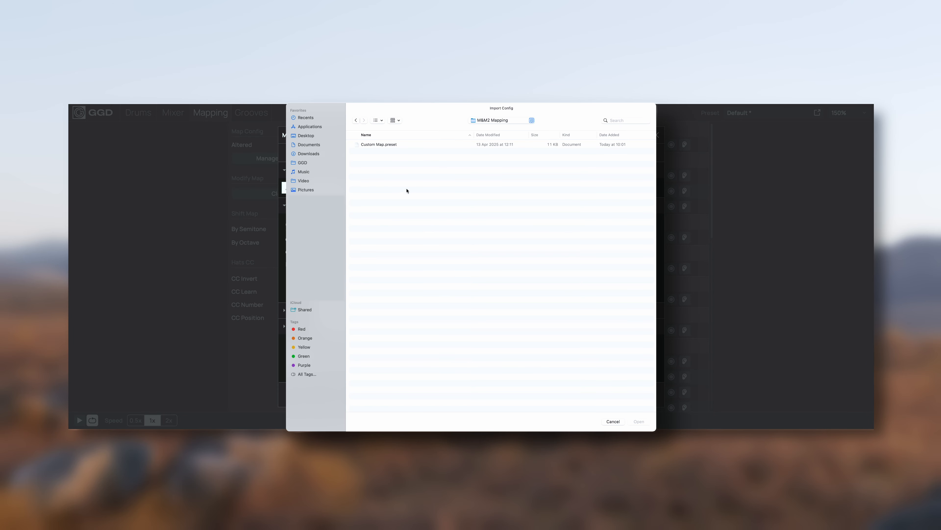
{"action": "double_click", "coordinate": [400, 146]}
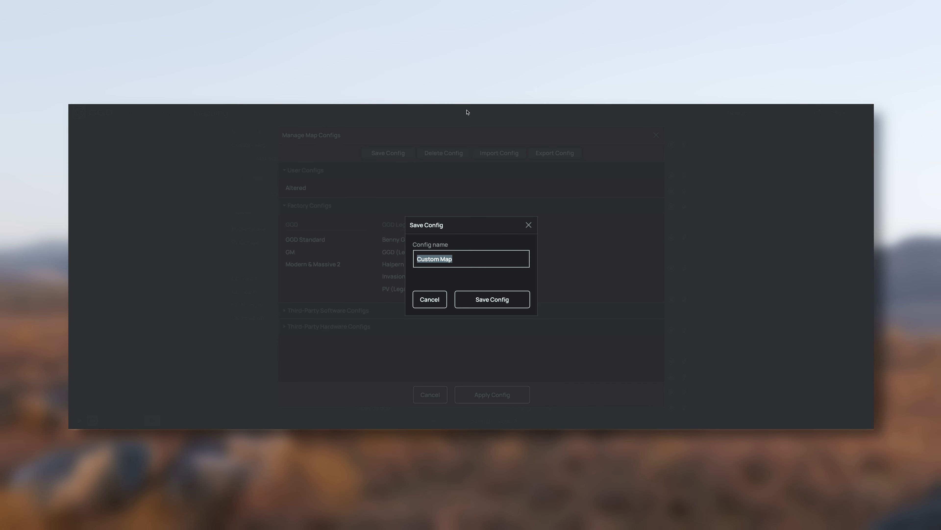
{"action": "left_click", "coordinate": [490, 303]}
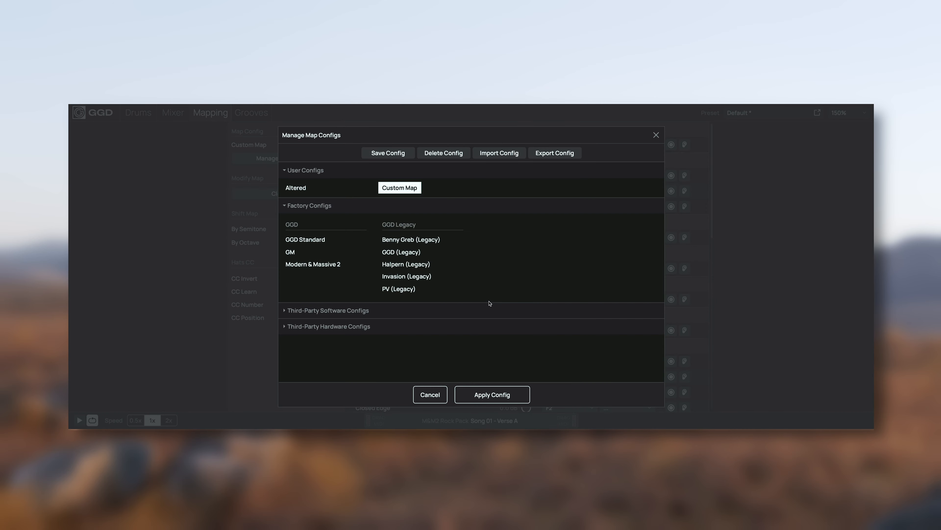
{"action": "left_click", "coordinate": [407, 192]}
{"action": "left_click", "coordinate": [497, 399]}
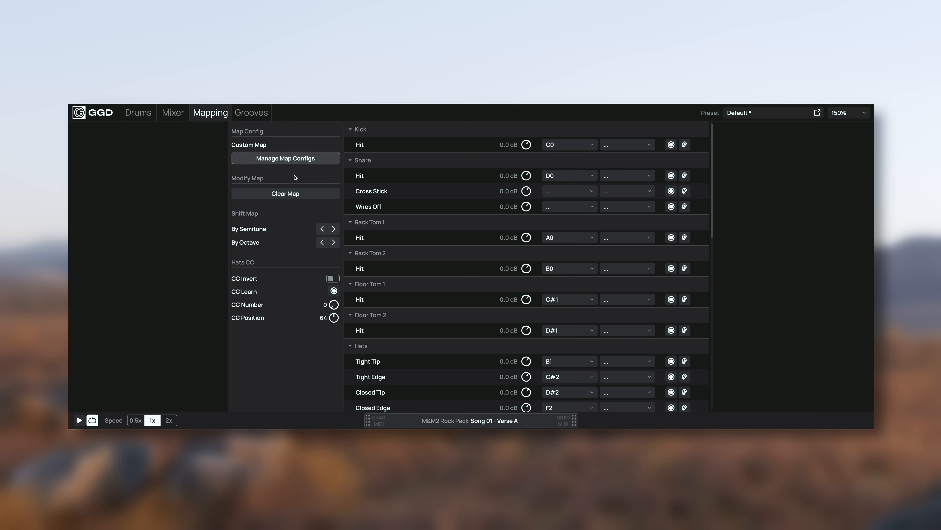
Step: Export the current map config to the M&M2 Mapping folder as Altered Mapping 2
{"action": "left_click", "coordinate": [293, 160]}
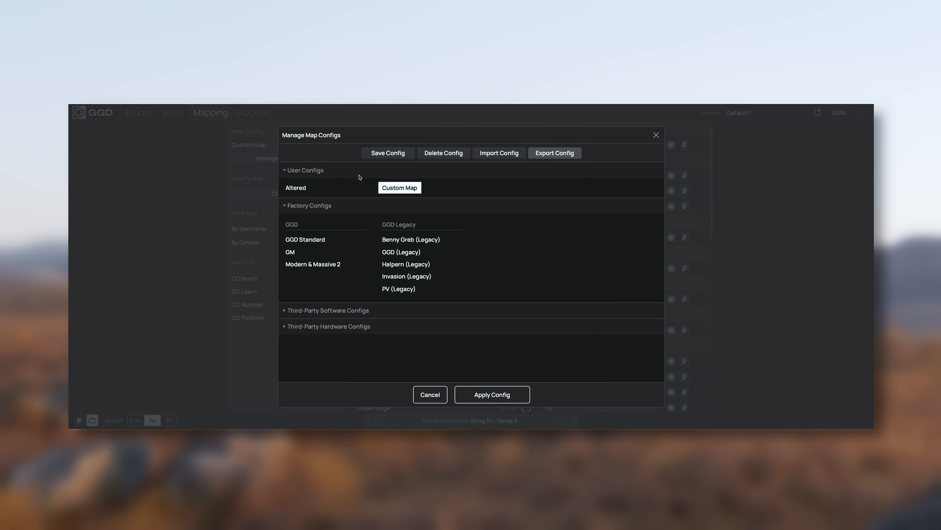
{"action": "left_click", "coordinate": [572, 156]}
{"action": "type", "text": "Altered Mapping 2"}
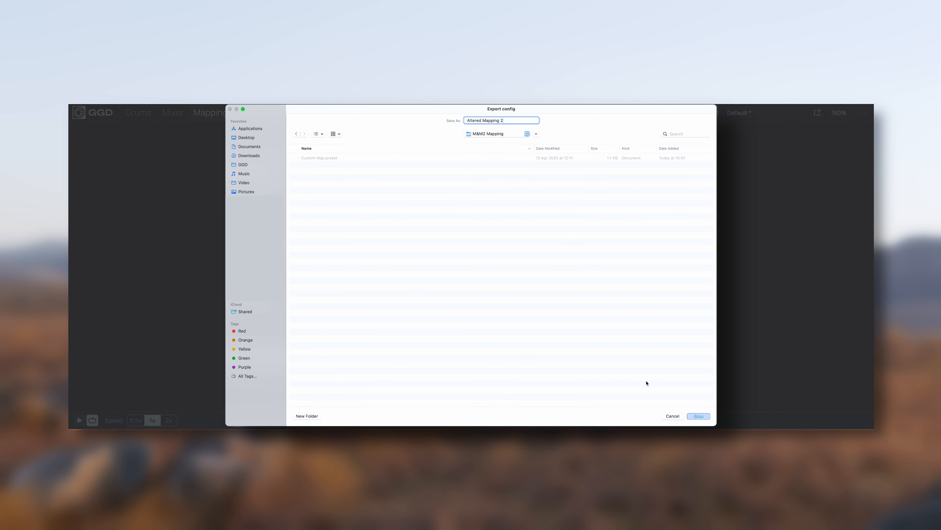
{"action": "left_click", "coordinate": [692, 416]}
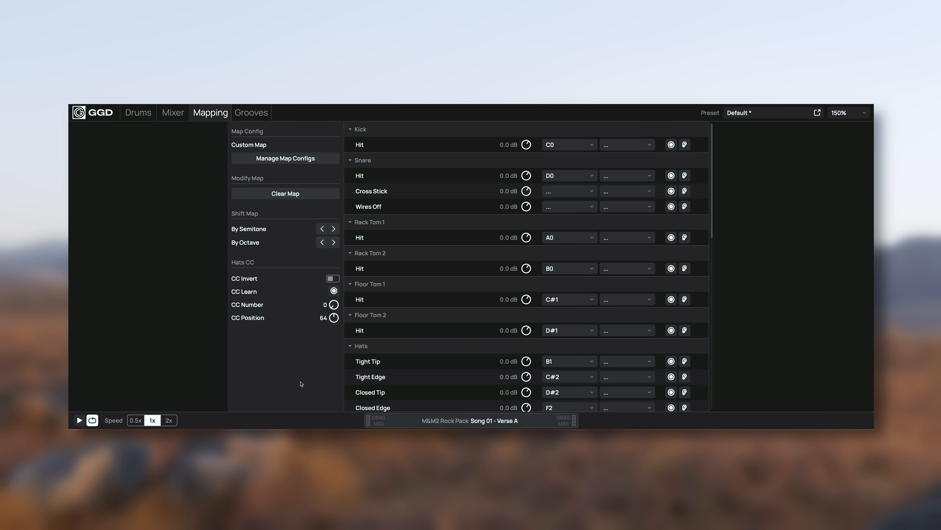
Step: Turn on CC Invert for the hi-hats
{"action": "left_click", "coordinate": [333, 279]}
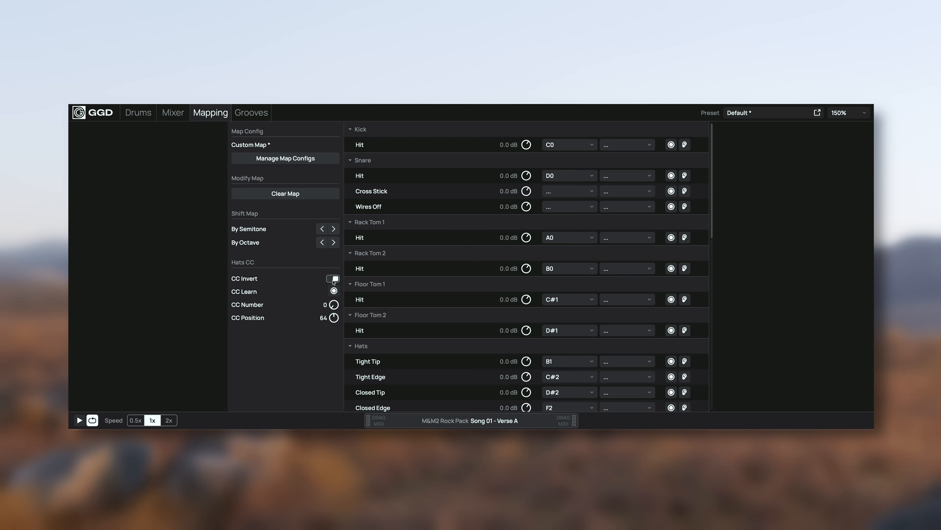